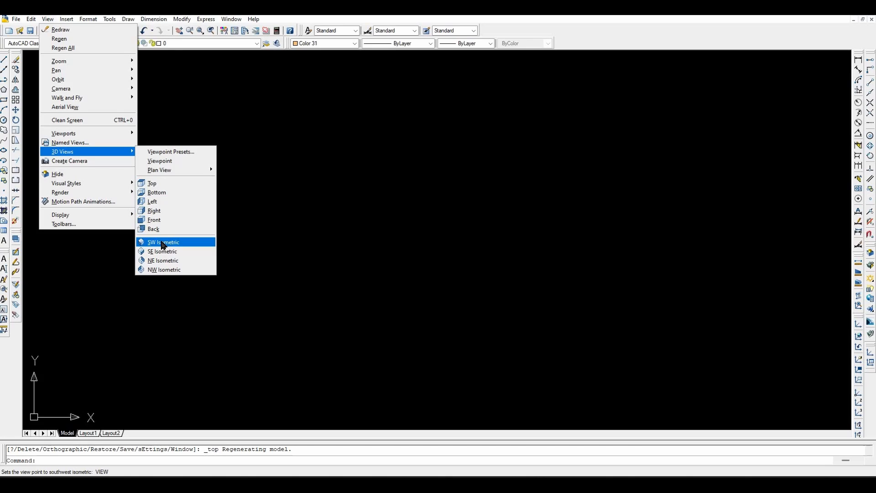
# - Set the viewpoint to SW Isometric and the current drawing colour to Color 31
pyautogui.click(163, 242)
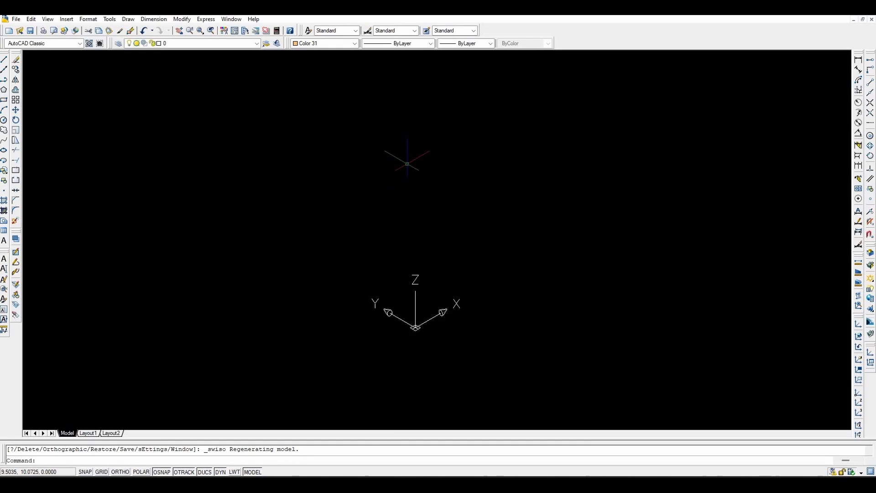
pyautogui.click(355, 43)
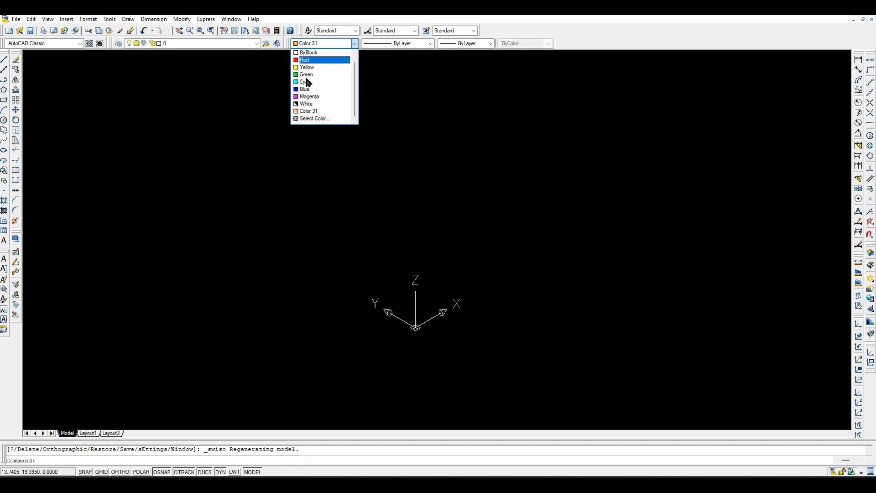
pyautogui.click(303, 113)
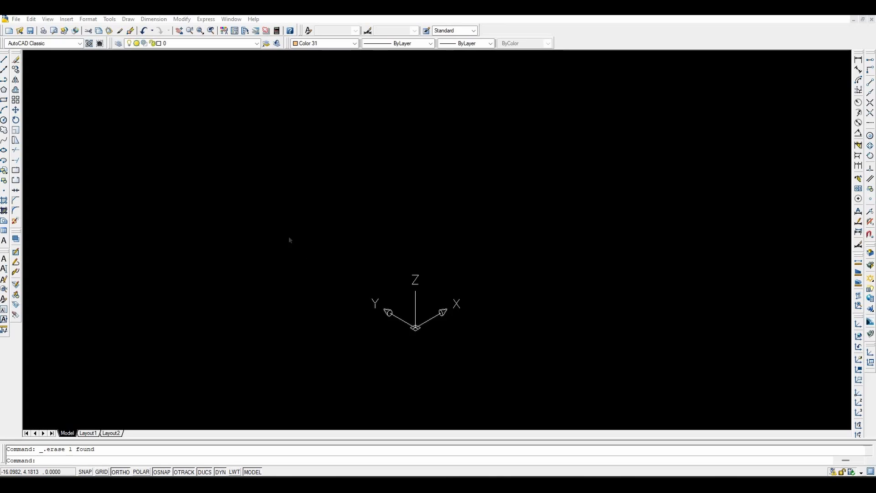
# - Draw a 4000-unit line from the origin along the X axis and zoom to the drawing extents
pyautogui.click(4, 61)
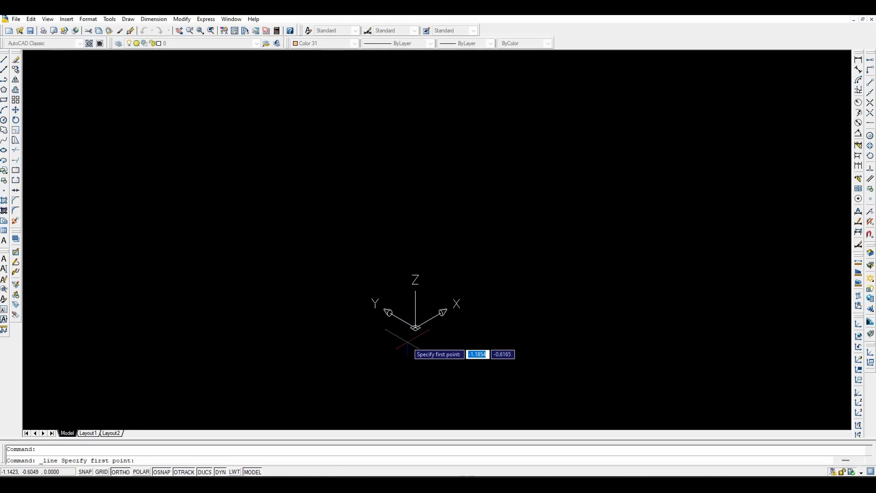
pyautogui.click(416, 327)
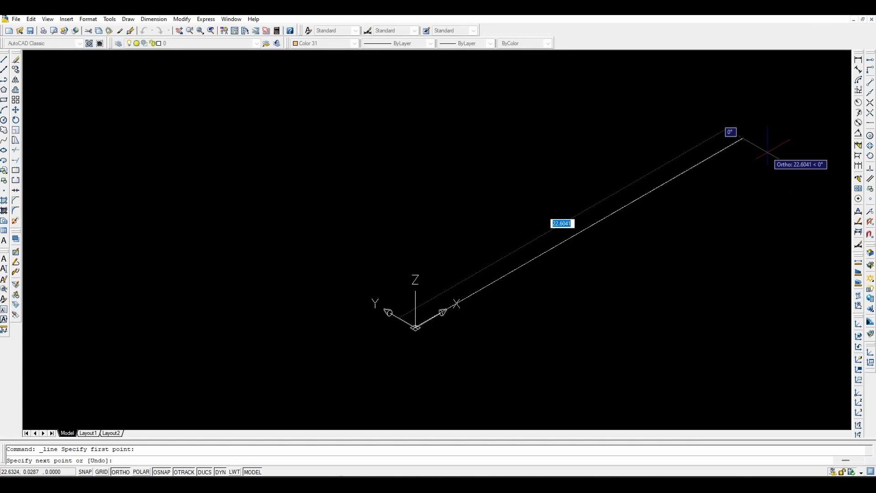
pyautogui.write('4000')
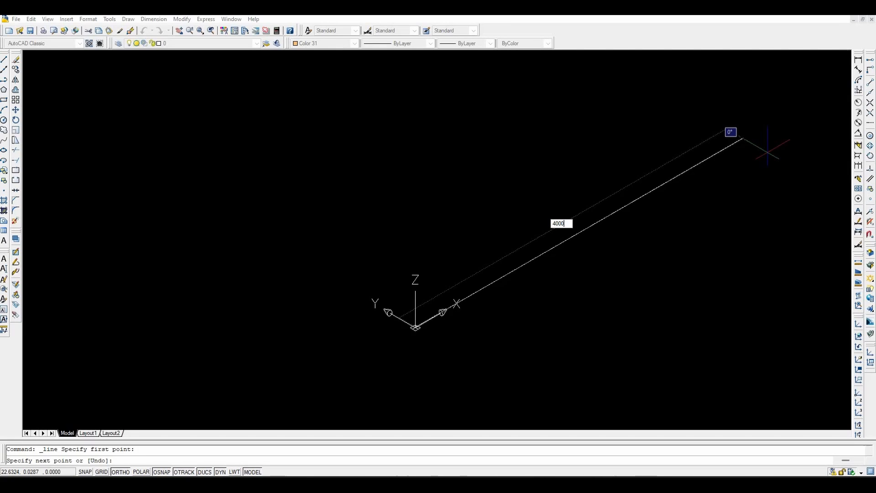
pyautogui.press('Return')
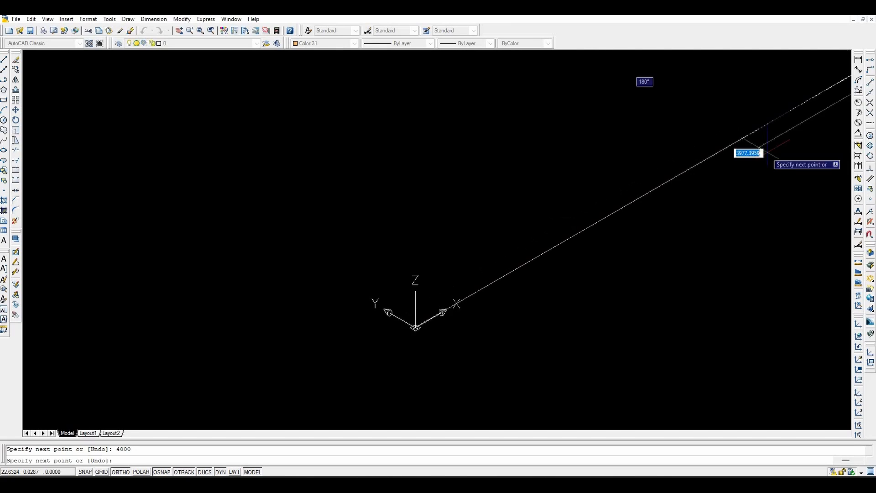
pyautogui.press('Return')
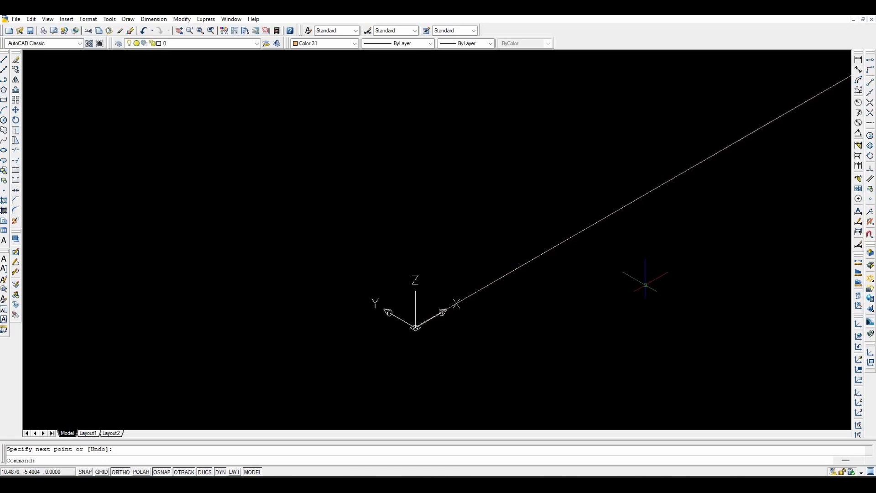
pyautogui.write('z')
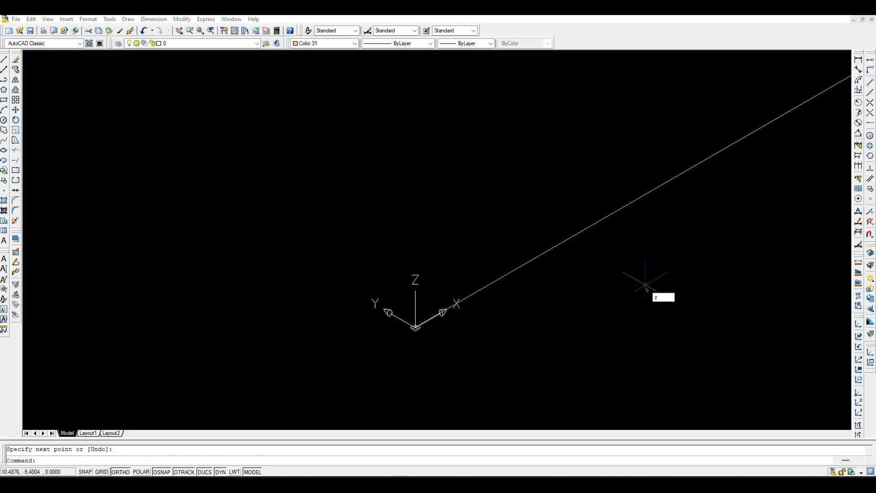
pyautogui.press('Return')
pyautogui.write('e')
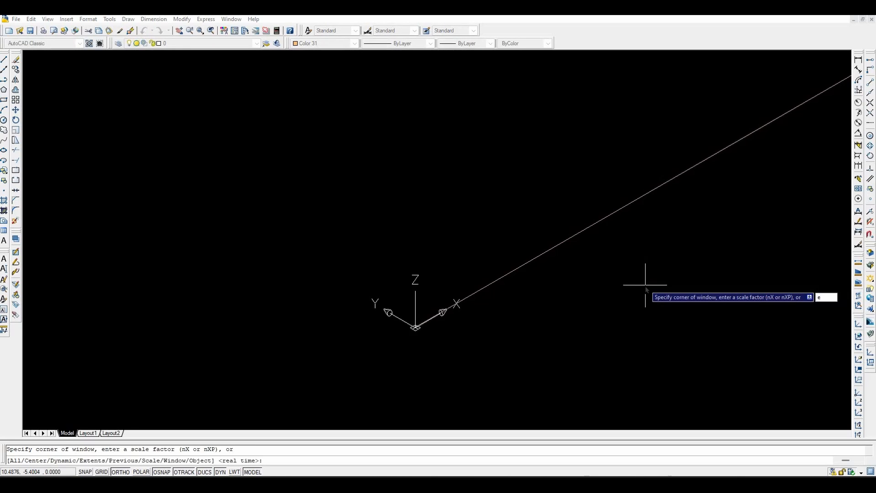
pyautogui.press('Return')
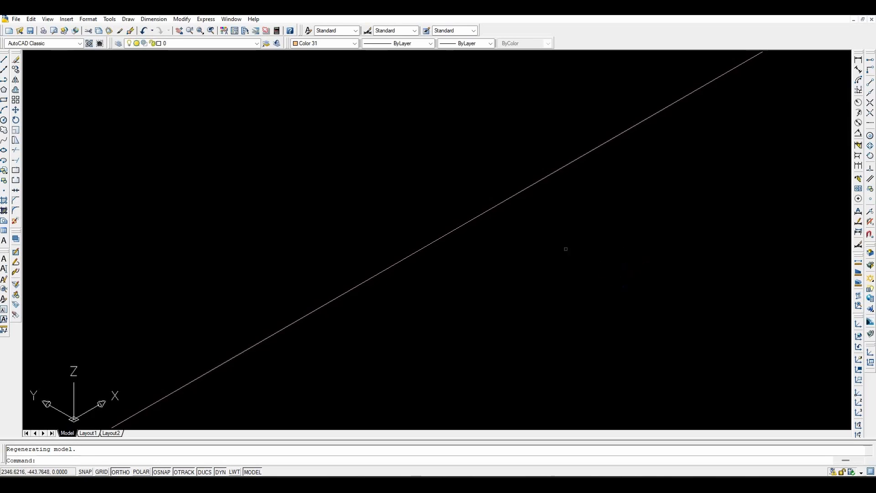
# - Erase the 4000-unit line that runs along the X axis
pyautogui.click(518, 240)
pyautogui.click(432, 192)
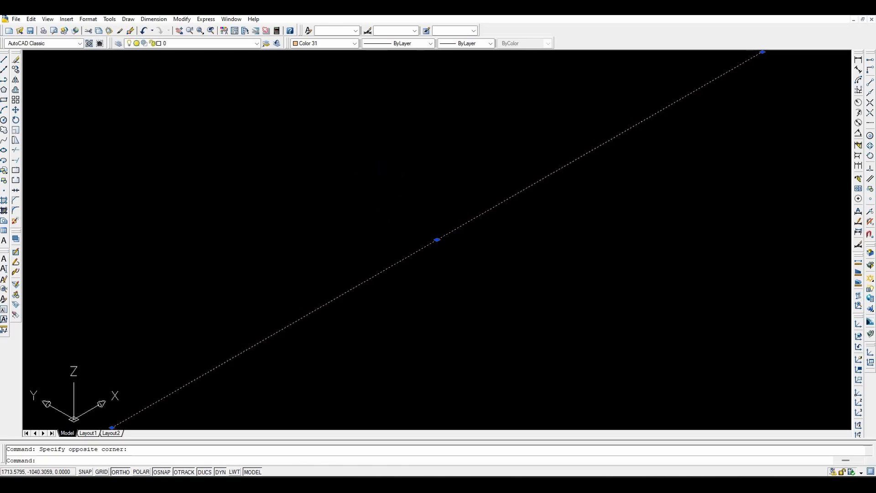
pyautogui.press('Delete')
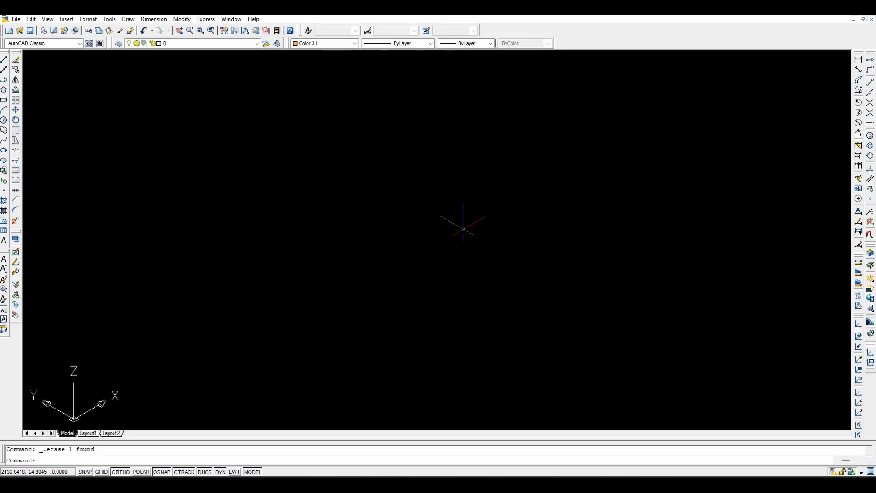
# - Start a line with its first point at 0,-1618.034,1000
pyautogui.click(4, 60)
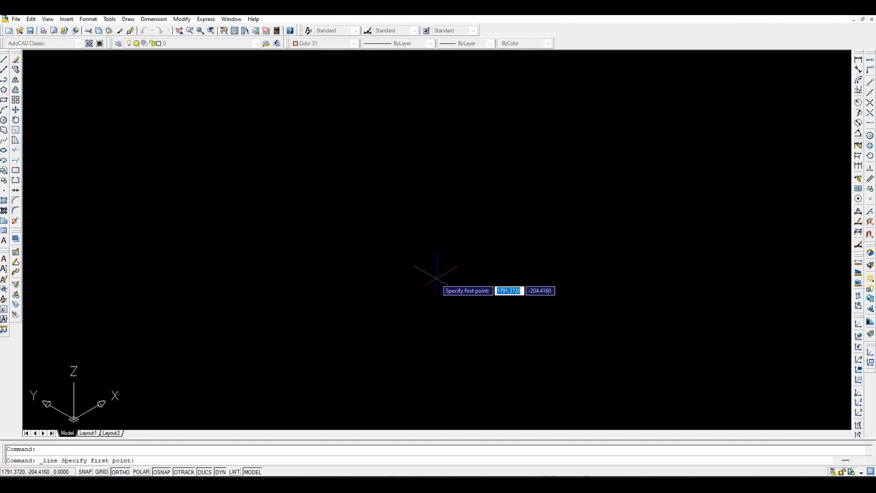
pyautogui.write('0')
pyautogui.press('Tab')
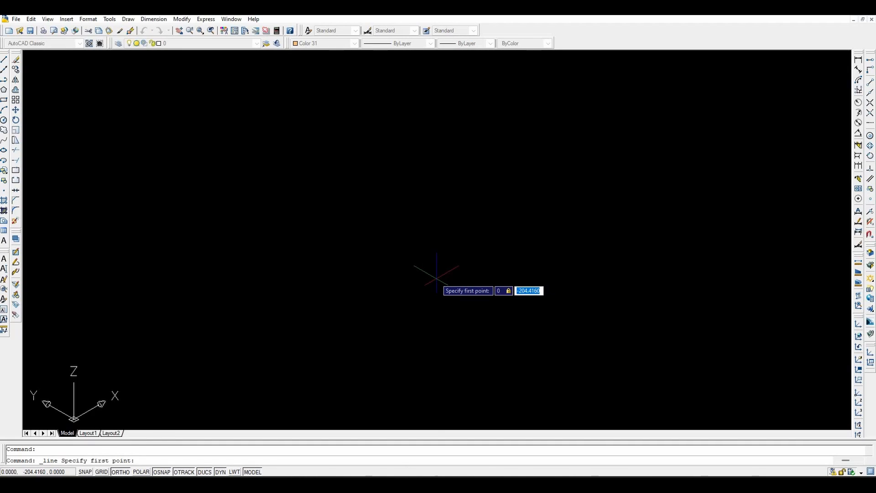
pyautogui.write('-1618.')
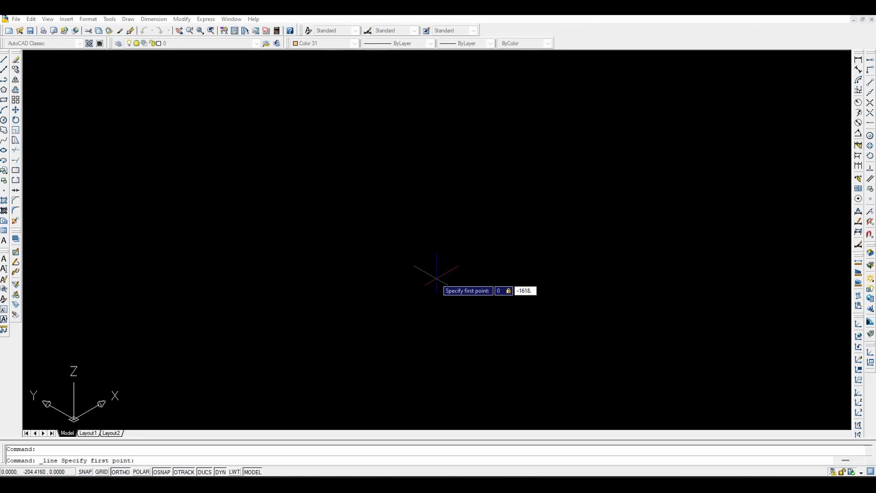
pyautogui.write('034')
pyautogui.press('Tab')
pyautogui.write('1000')
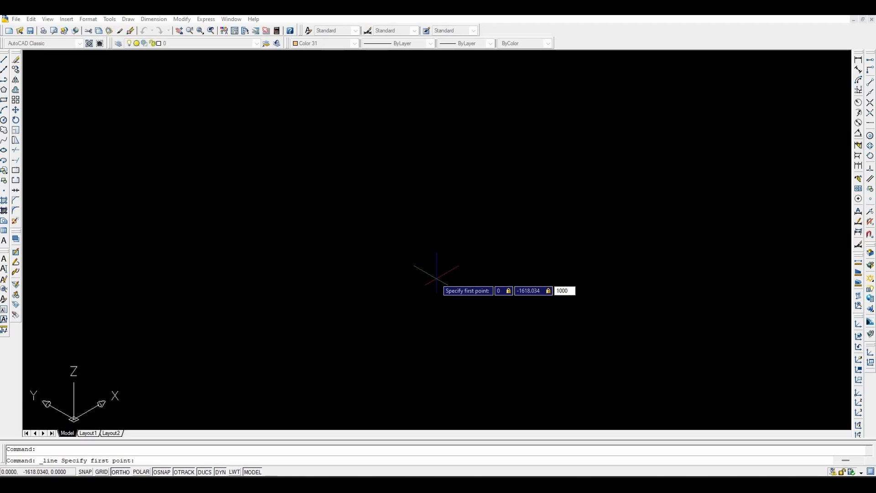
pyautogui.press('Return')
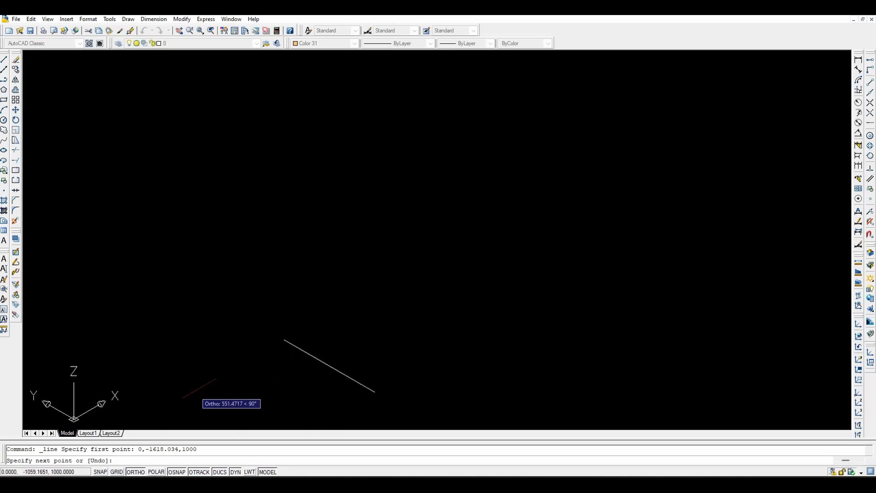
# - Turn off ortho mode and specify the line's next point as 1618.034,-1000,0
pyautogui.click(137, 473)
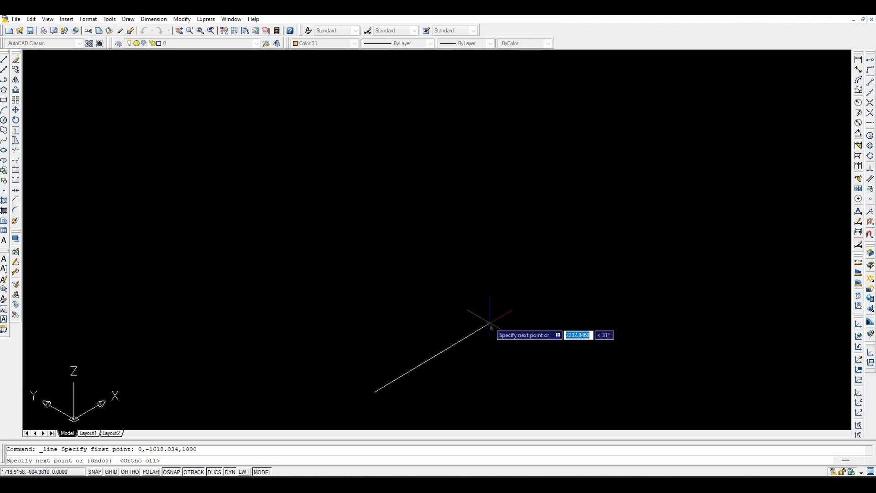
pyautogui.write('1618.03')
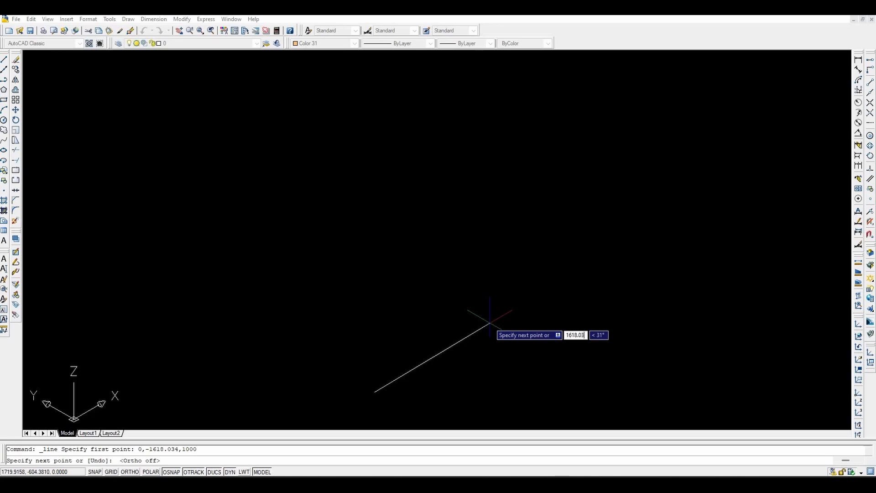
pyautogui.write('4')
pyautogui.press('Tab')
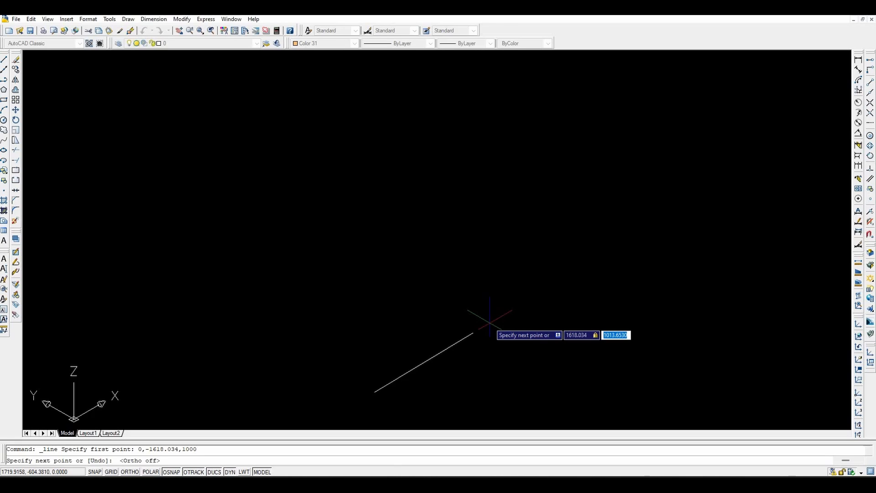
pyautogui.write('-1000,0')
pyautogui.press('Return')
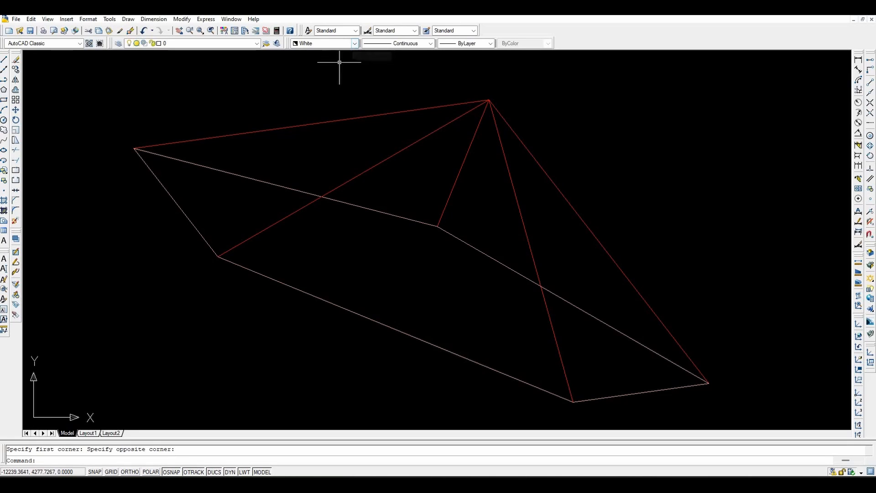
# - Set the current drawing colour to Red and start a line
pyautogui.click(333, 44)
pyautogui.click(296, 60)
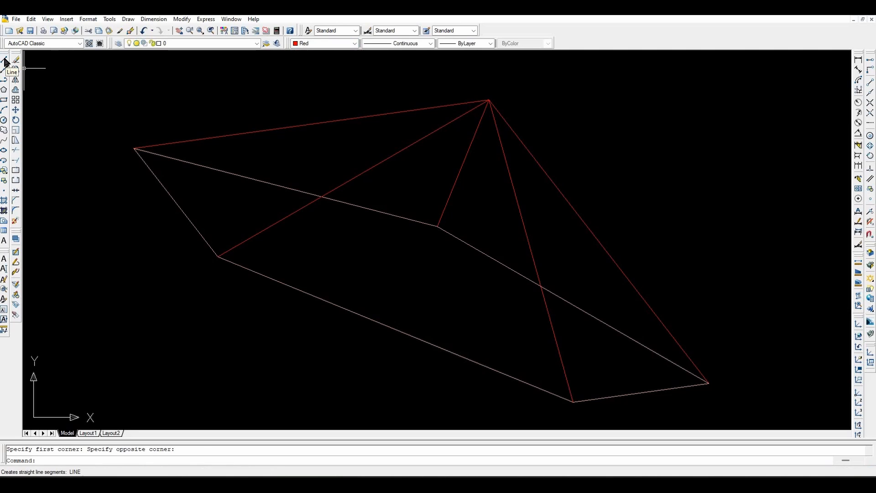
pyautogui.click(5, 61)
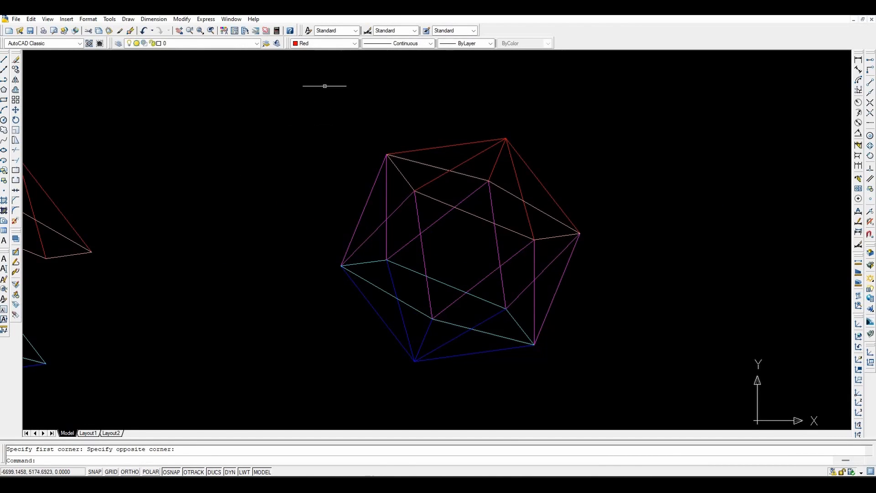
# - Set the current drawing colour to Magenta
pyautogui.click(354, 44)
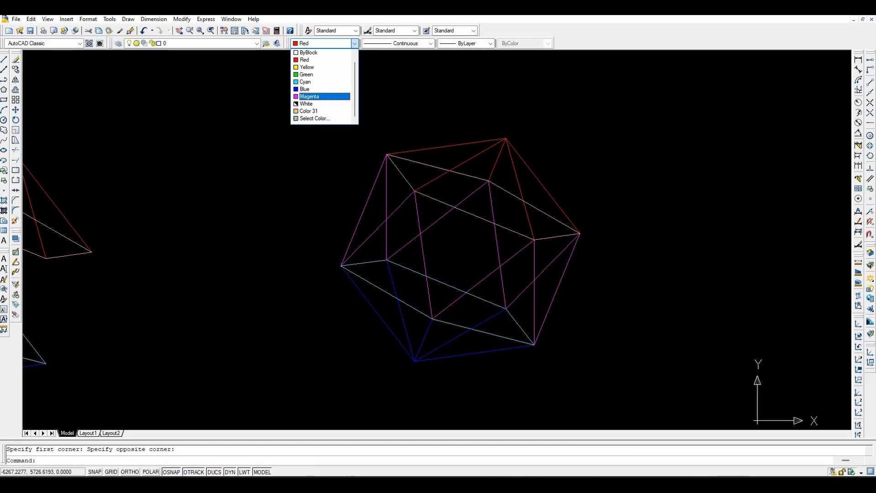
pyautogui.click(319, 97)
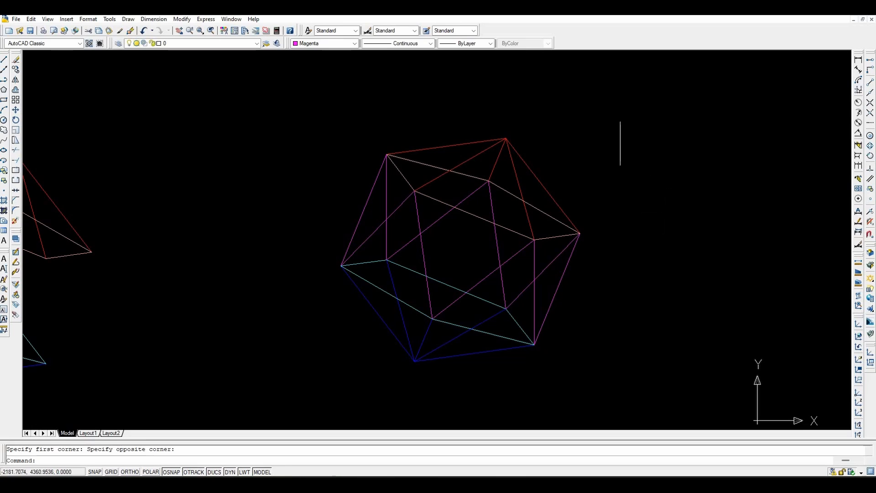
# - Draw a white diagonal line from the apex of the red edges to the opposite apex of the blue edges
pyautogui.write('l')
pyautogui.press('Return')
pyautogui.click(505, 139)
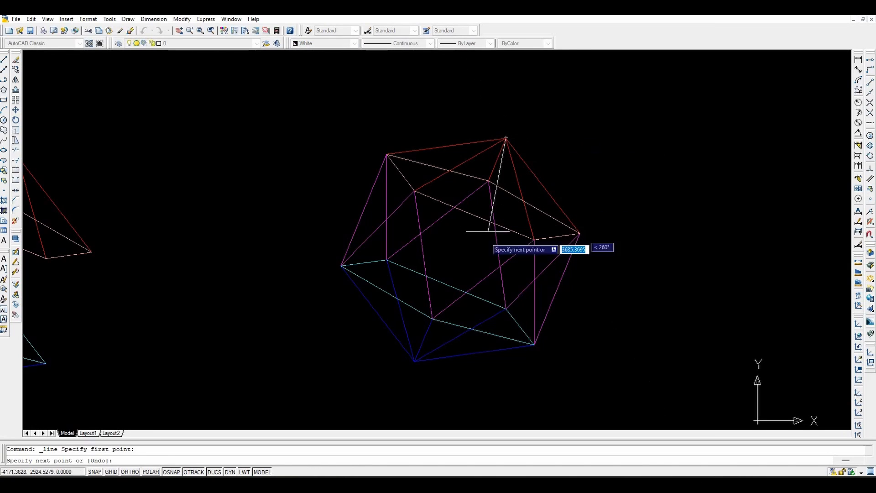
pyautogui.click(415, 361)
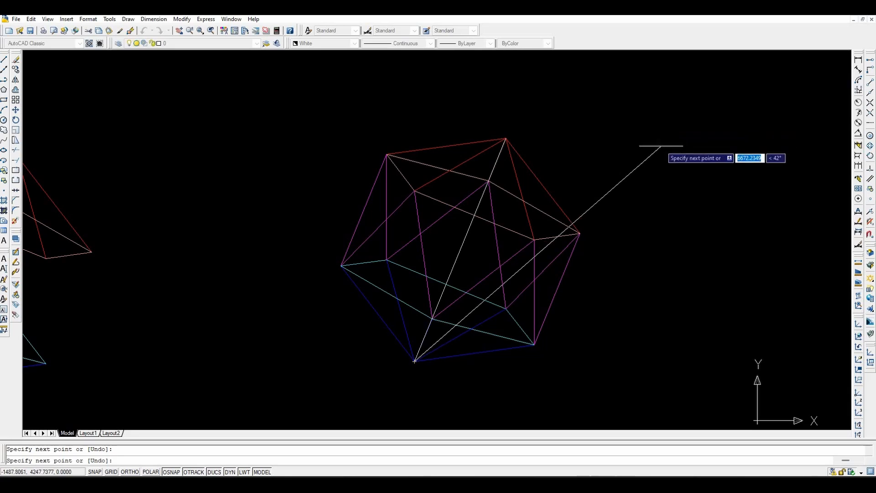
pyautogui.press('Return')
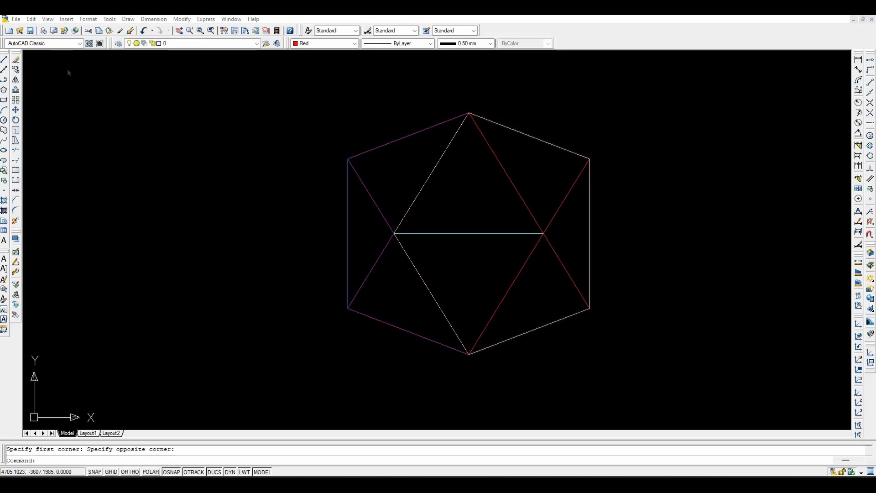
pyautogui.click(48, 20)
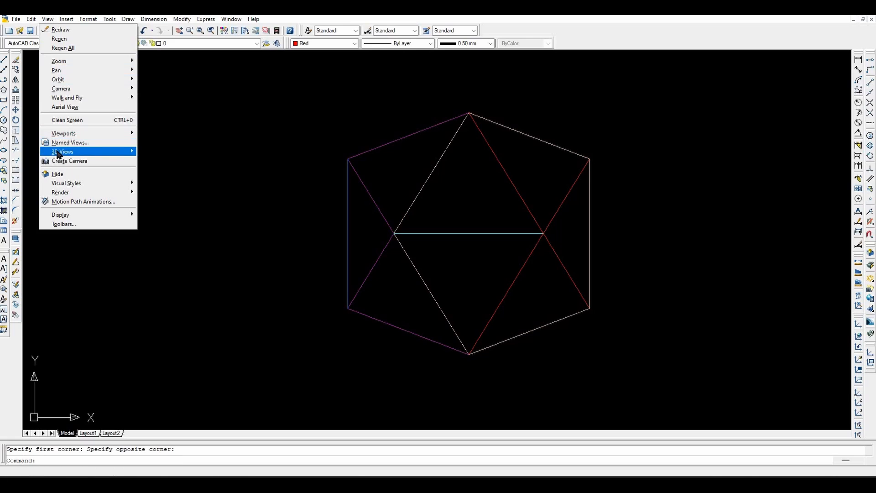
pyautogui.moveTo(75, 156)
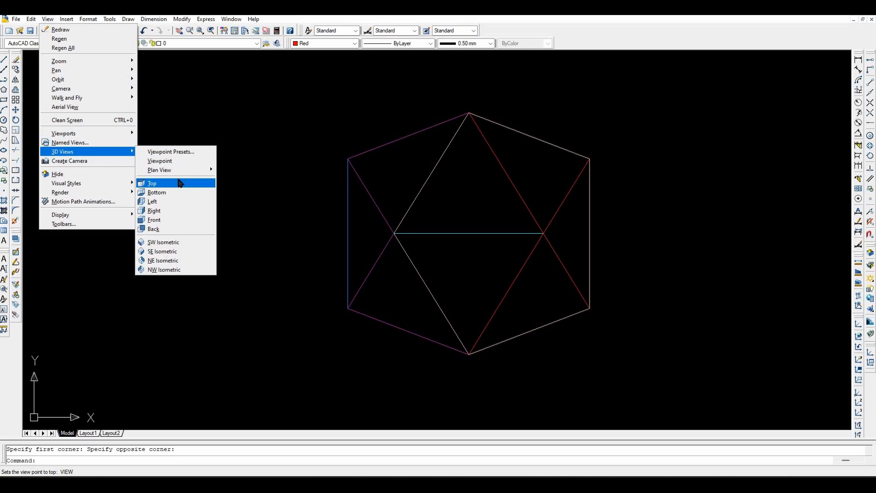
pyautogui.click(307, 99)
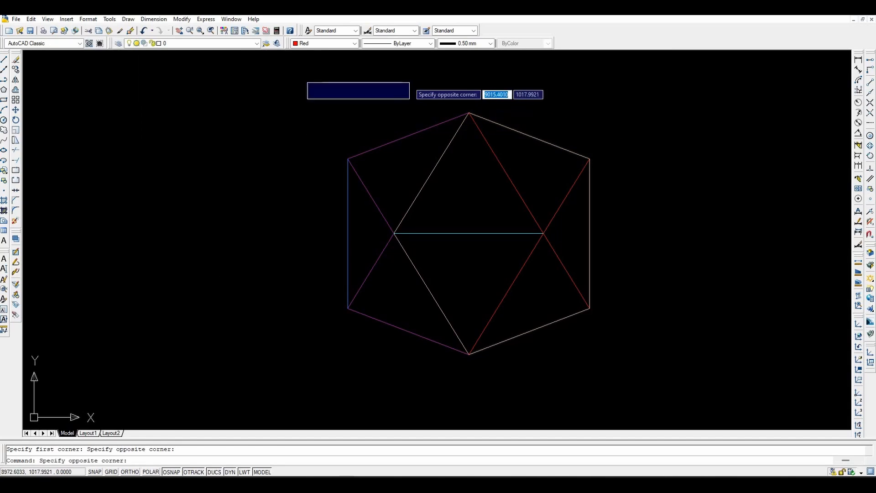
pyautogui.click(410, 82)
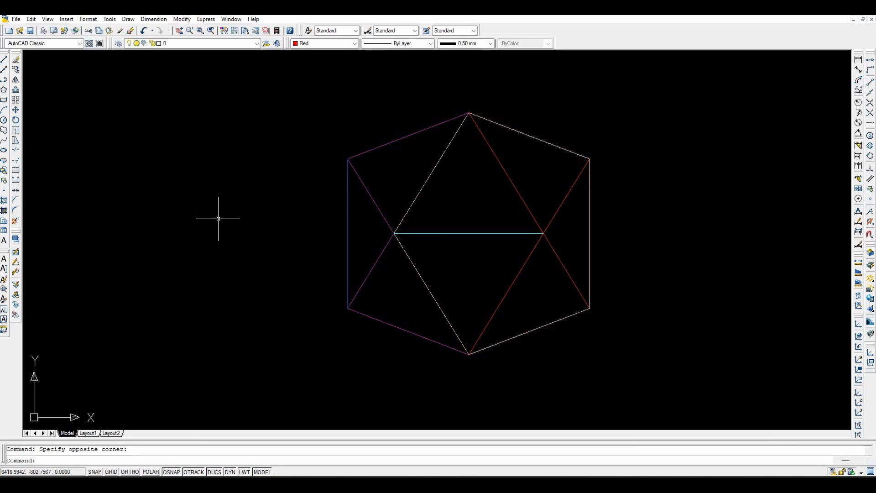
# - Switch the viewpoint to Front to examine the wireframe icosahedron
pyautogui.click(47, 19)
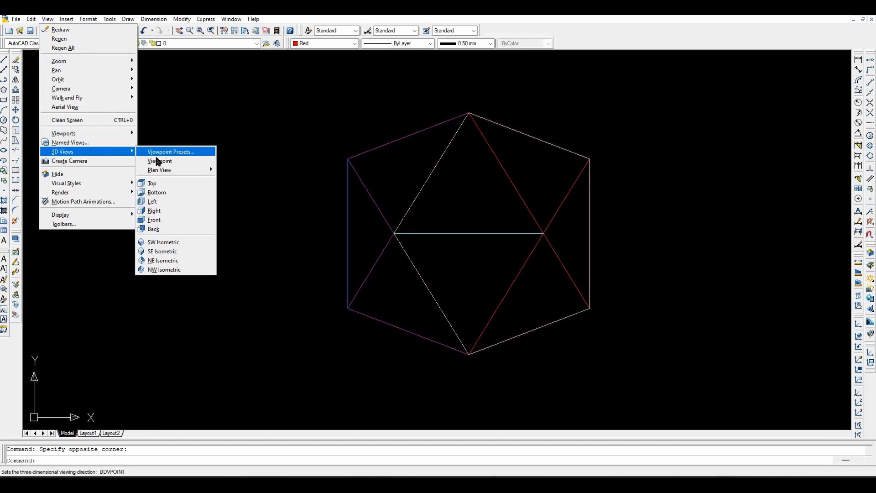
pyautogui.click(170, 220)
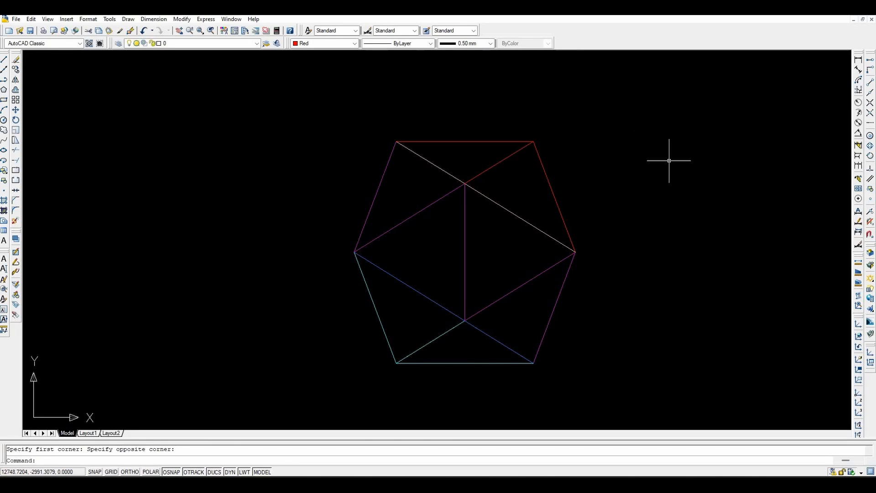
# - Set the current drawing colour to White
pyautogui.keyDown('shift'); pyautogui.moveTo(669, 160); pyautogui.dragTo(641, 278, button='middle'); pyautogui.keyUp('shift')
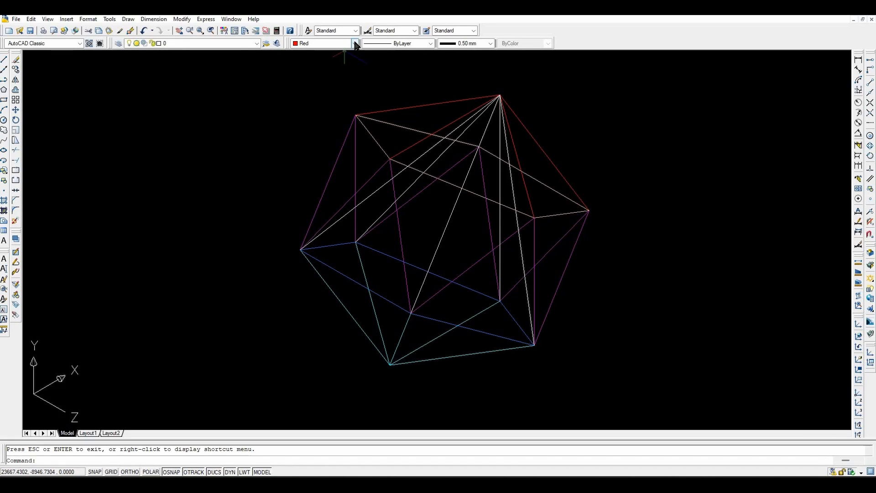
pyautogui.click(355, 44)
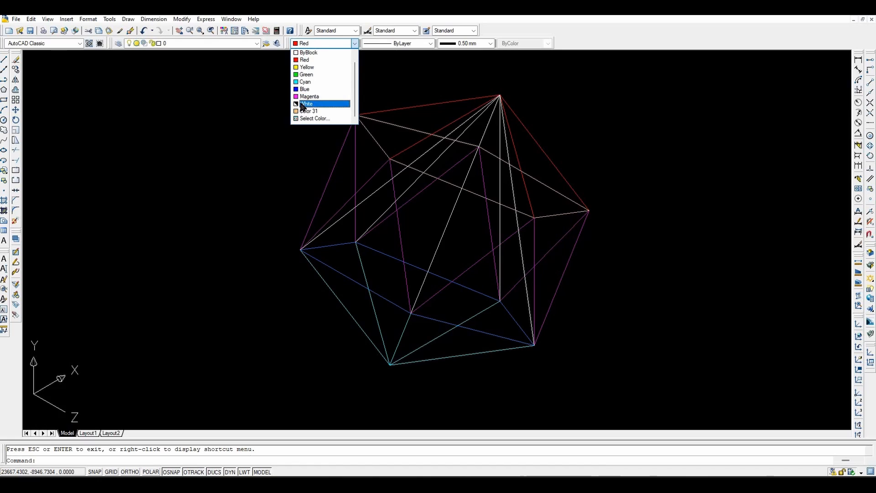
pyautogui.click(303, 105)
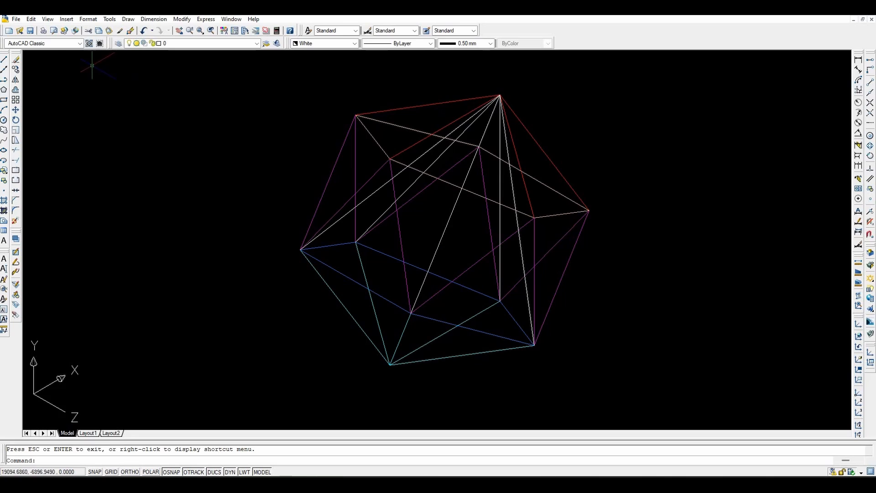
# - Rotate the wireframe icosahedron with Constrained Orbit to examine its white diagonals from different angles
pyautogui.click(48, 19)
pyautogui.moveTo(71, 82)
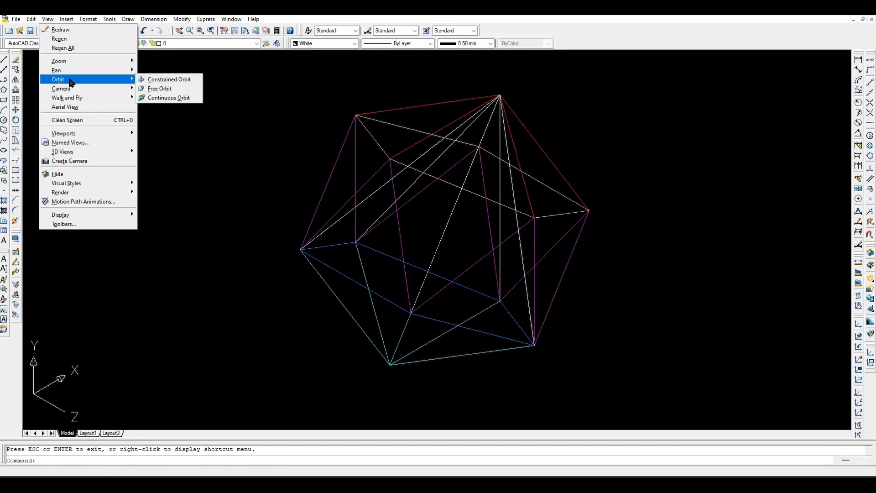
pyautogui.click(172, 80)
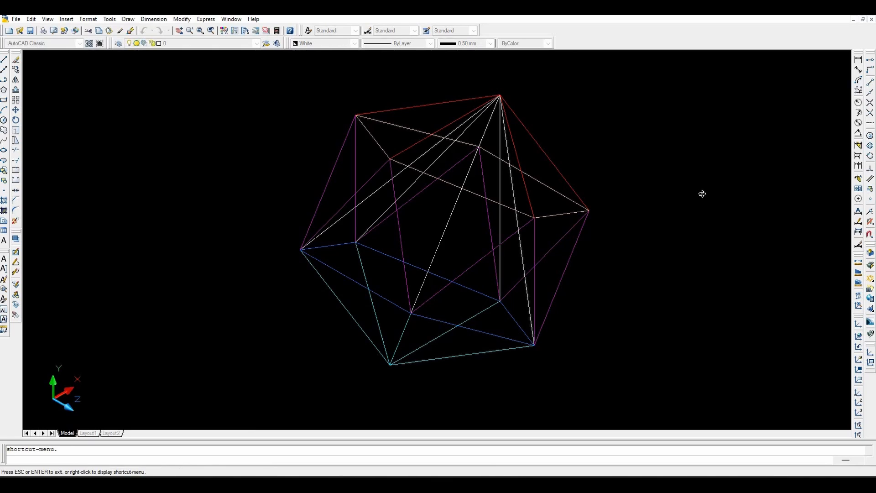
pyautogui.moveTo(702, 198); pyautogui.dragTo(700, 189)
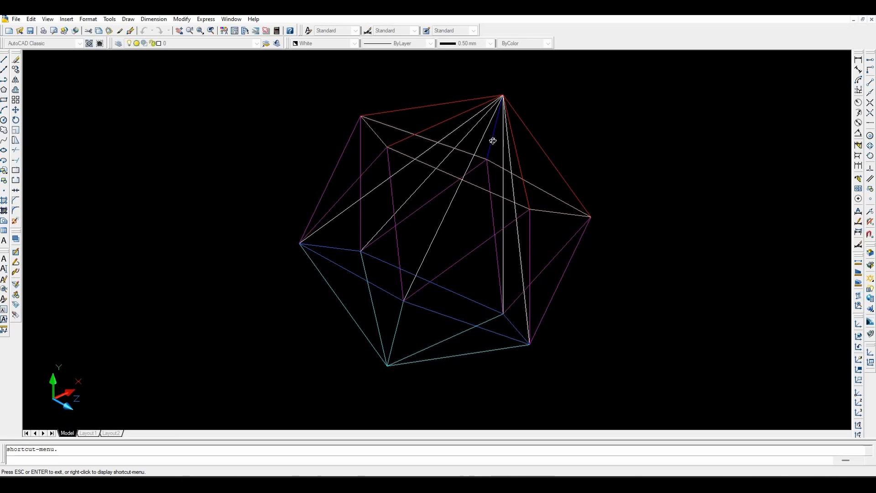
pyautogui.press('Escape')
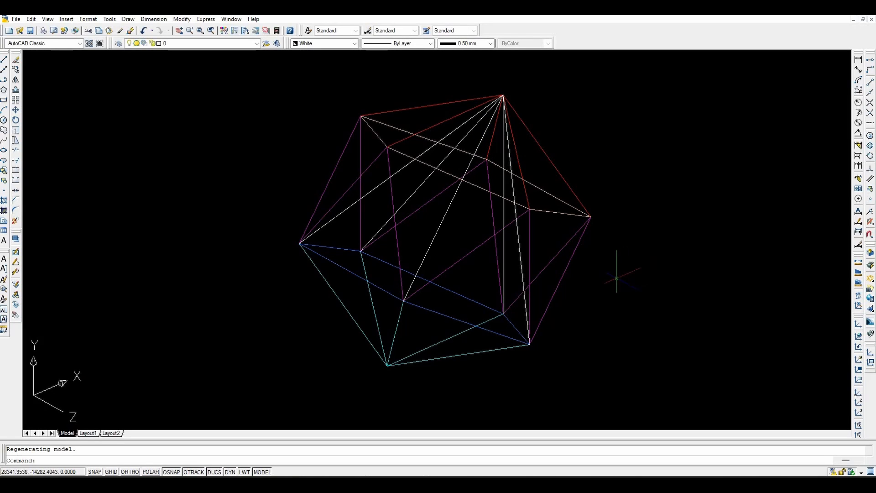
pyautogui.keyDown('shift'); pyautogui.moveTo(617, 278); pyautogui.dragTo(557, 94, button='middle'); pyautogui.keyUp('shift')
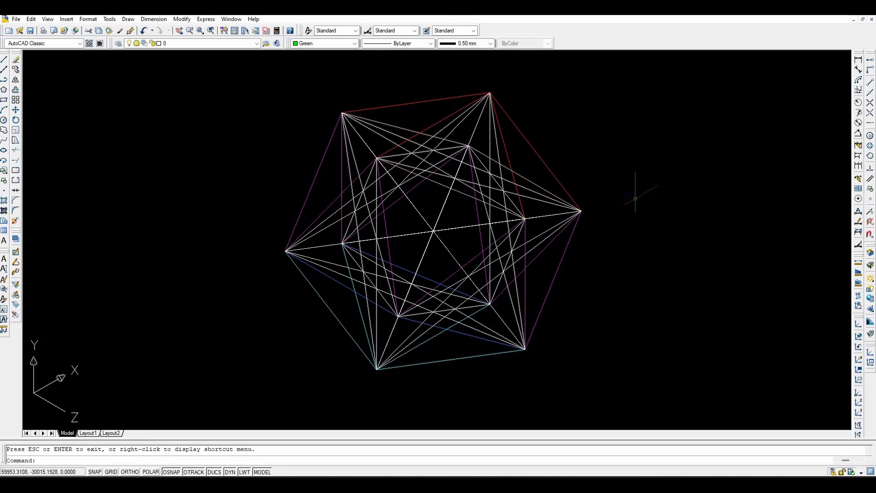
# - Erase the white diagonal that runs across the upper interior of the wireframe icosahedron
pyautogui.click(472, 197)
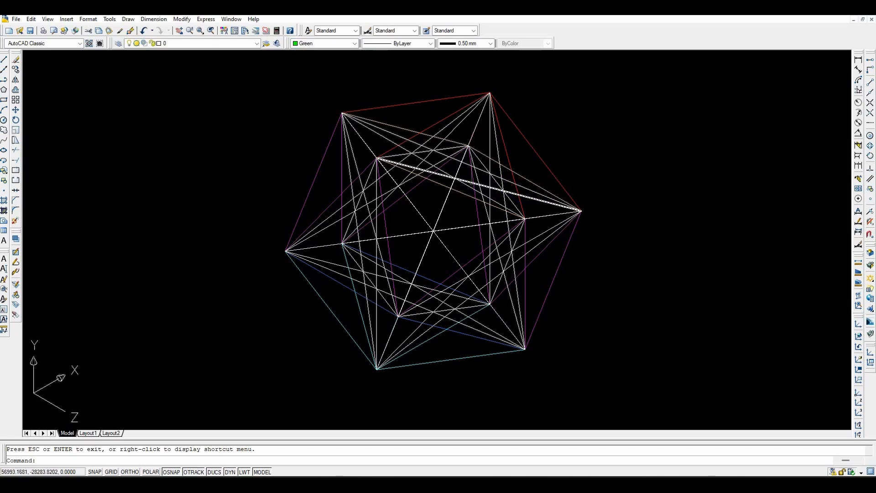
pyautogui.press('Delete')
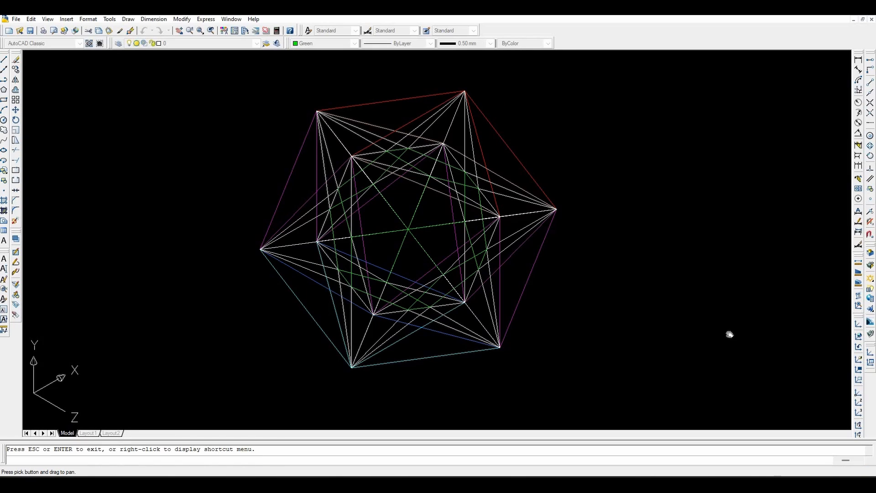
pyautogui.press('Escape')
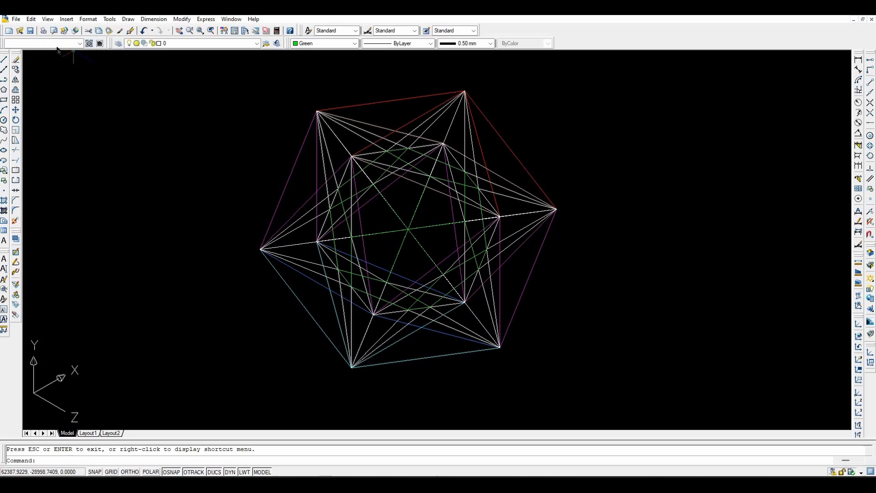
# - Use Constrained Orbit to examine the green and white diagonals inside the icosahedron from a steeper angle
pyautogui.click(48, 21)
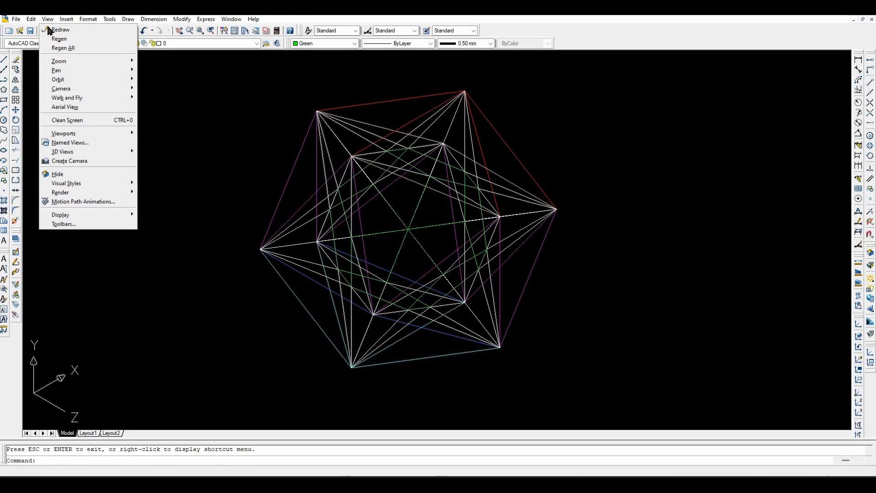
pyautogui.moveTo(127, 81)
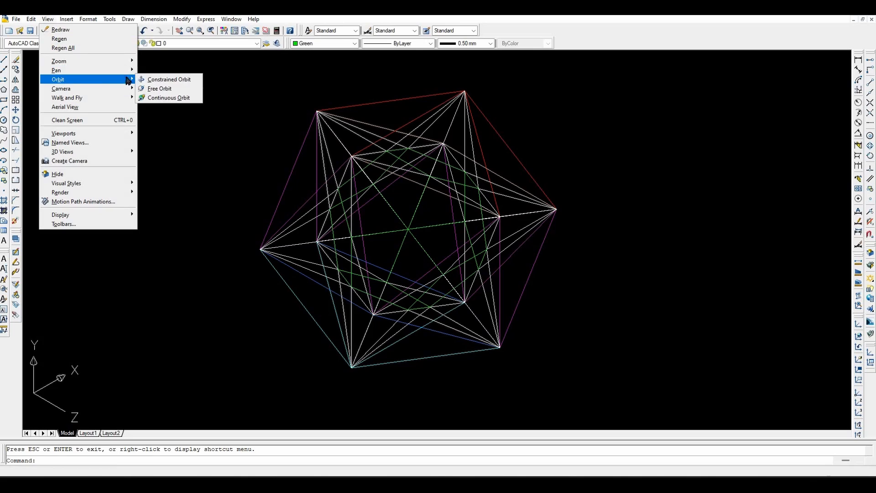
pyautogui.click(175, 81)
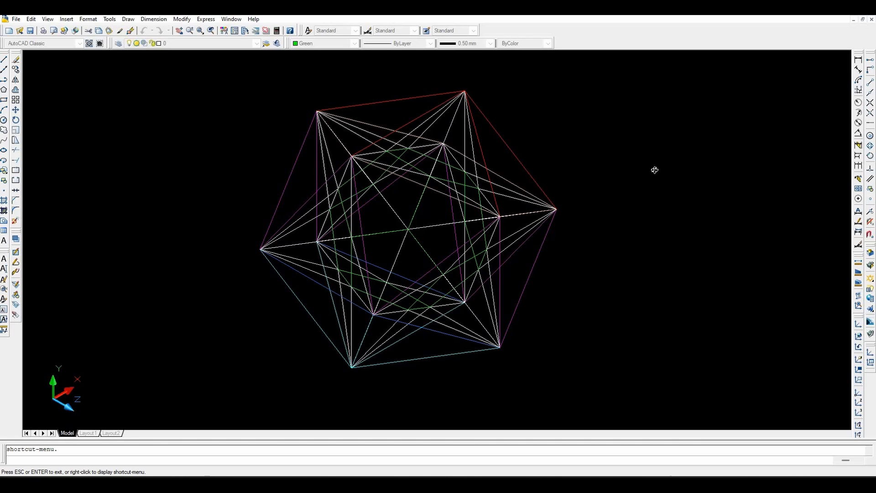
pyautogui.moveTo(655, 169); pyautogui.dragTo(569, 243)
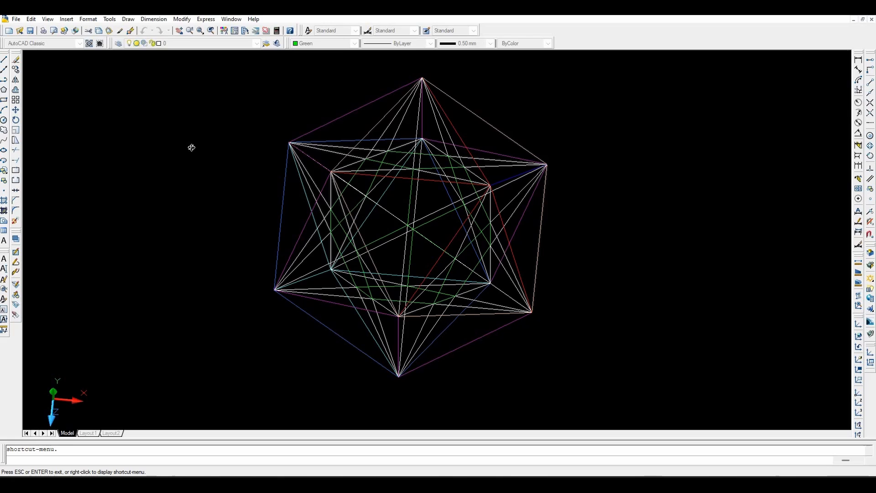
pyautogui.press('Escape')
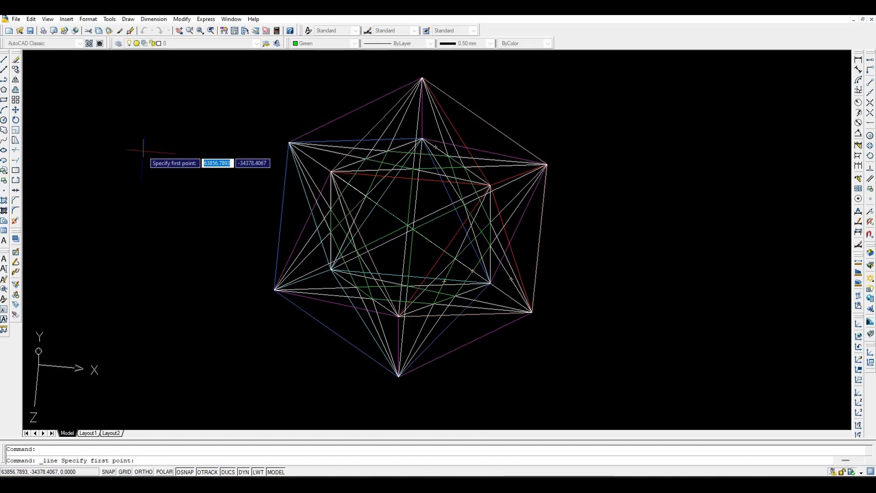
pyautogui.press('Return')
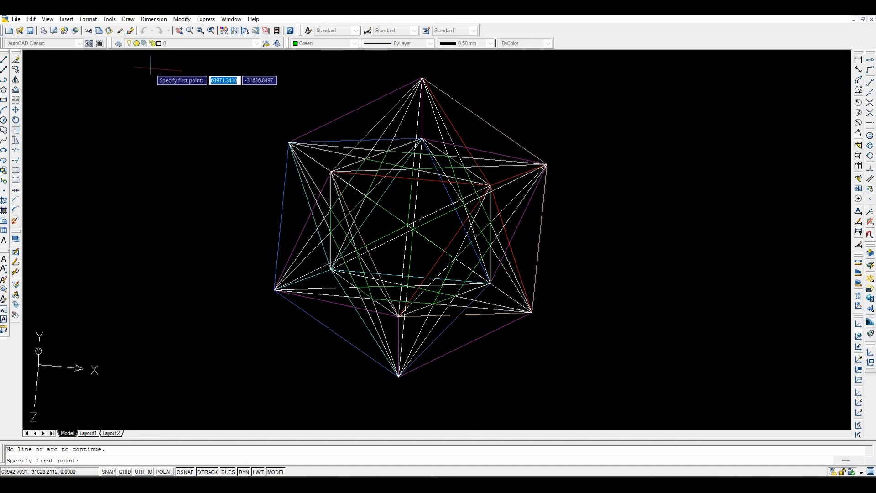
pyautogui.click(200, 30)
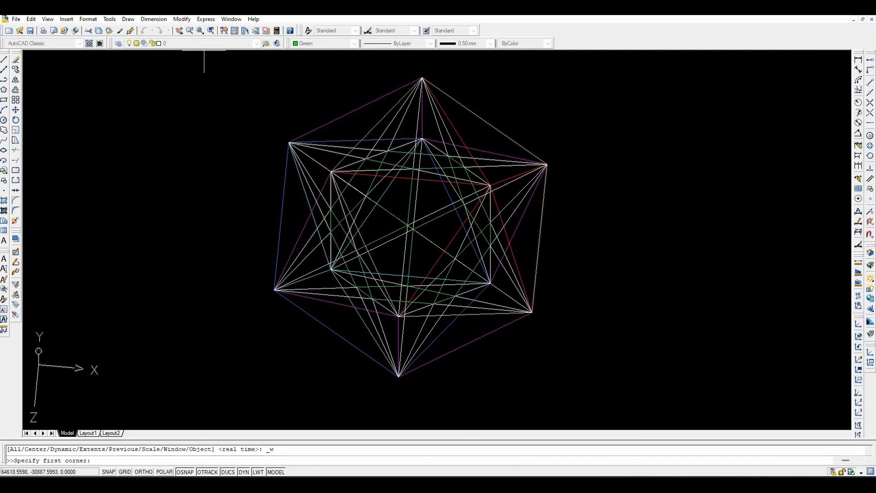
pyautogui.click(488, 243)
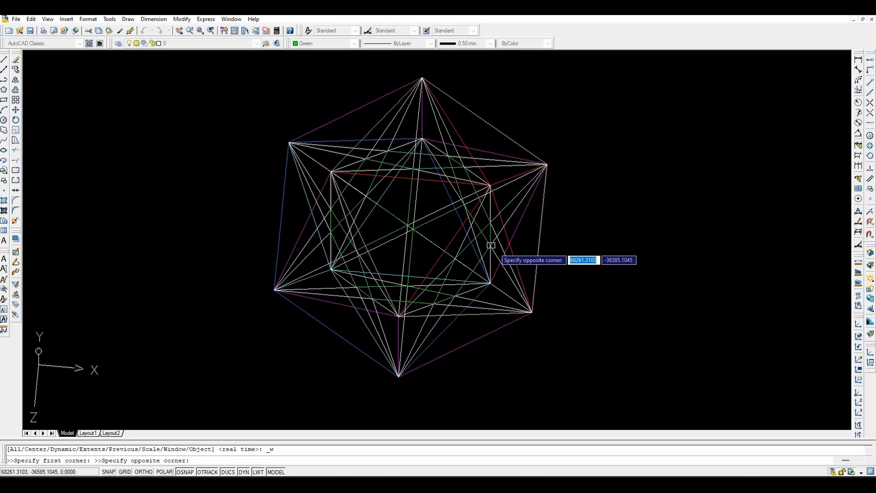
pyautogui.click(491, 245)
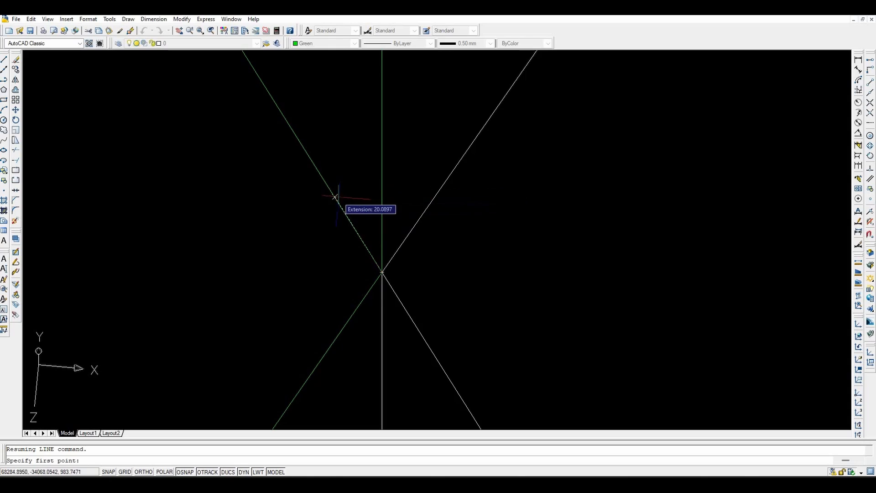
pyautogui.click(382, 272)
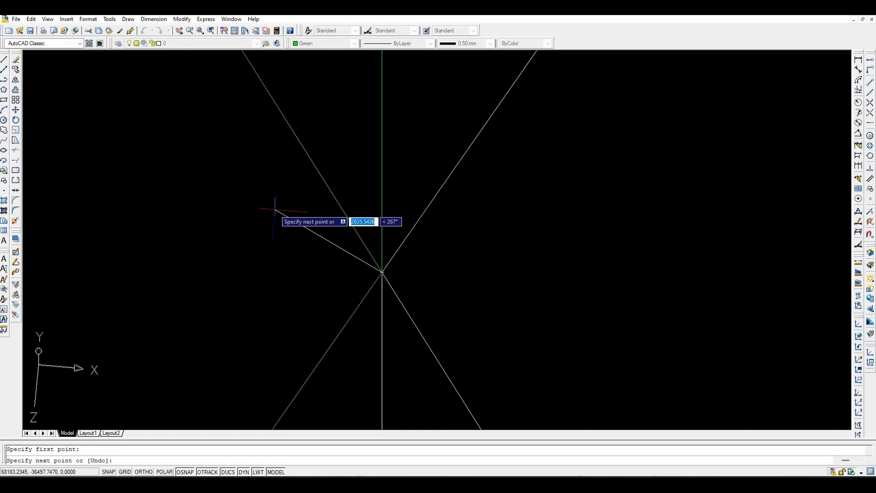
pyautogui.press('Escape')
pyautogui.click(211, 31)
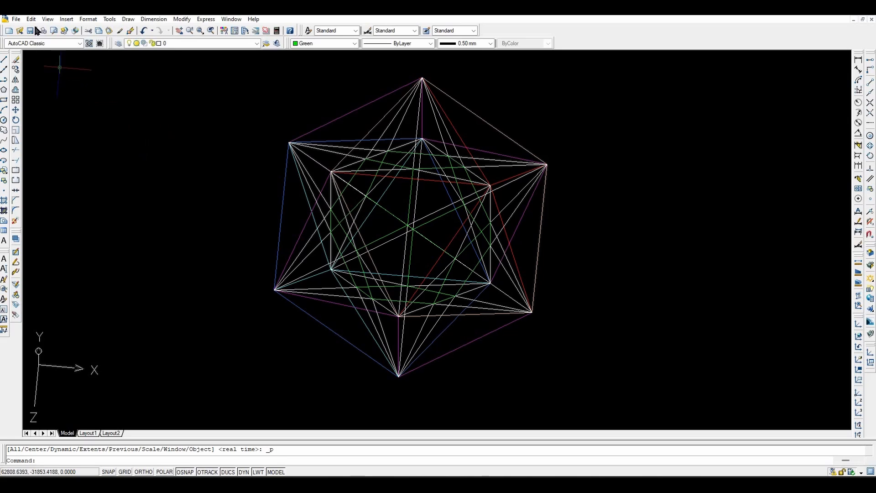
# - Switch the viewpoint to SW Isometric to show the icosahedron with its diagonals
pyautogui.click(48, 20)
pyautogui.moveTo(76, 151)
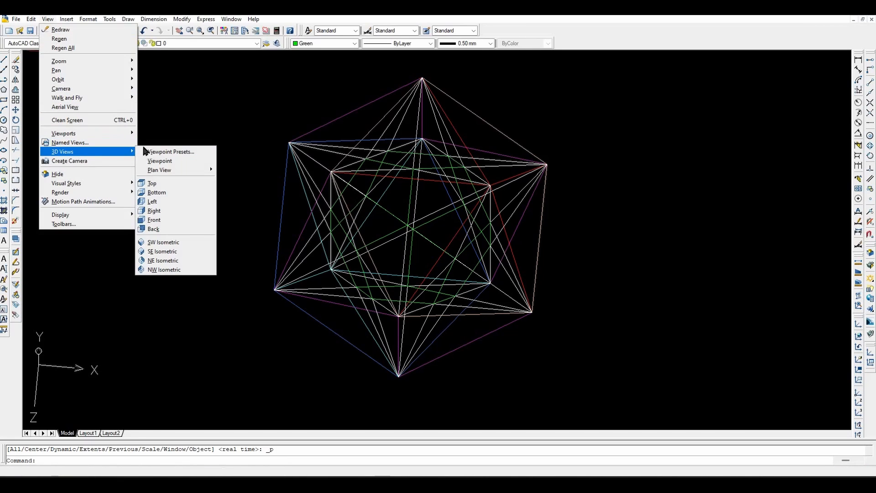
pyautogui.click(170, 242)
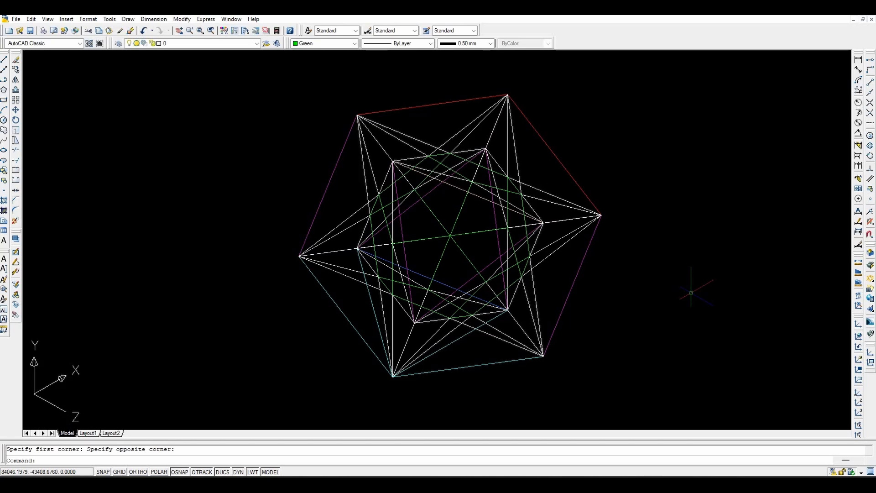
pyautogui.keyDown('shift'); pyautogui.moveTo(691, 250); pyautogui.dragTo(691, 237, button='middle'); pyautogui.keyUp('shift')
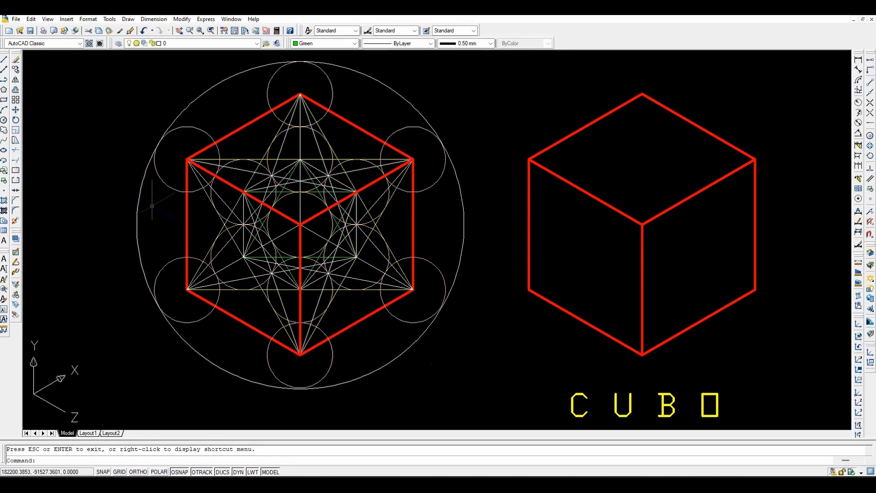
pyautogui.press('Delete')
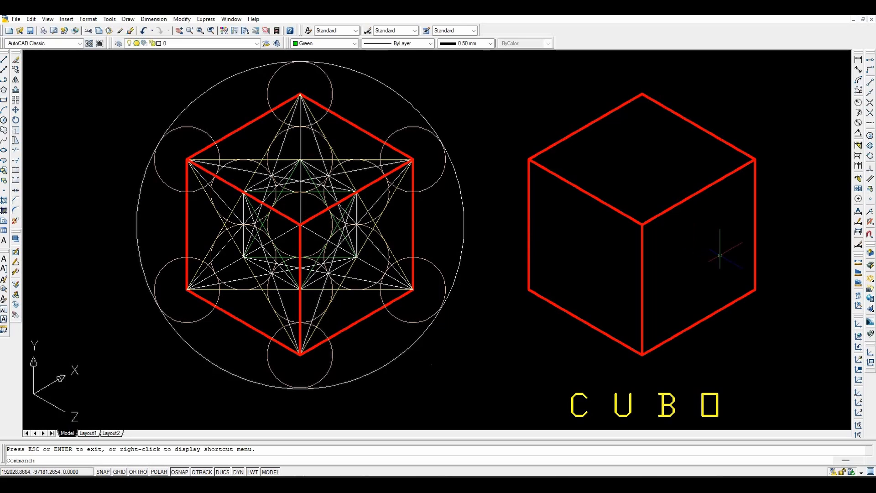